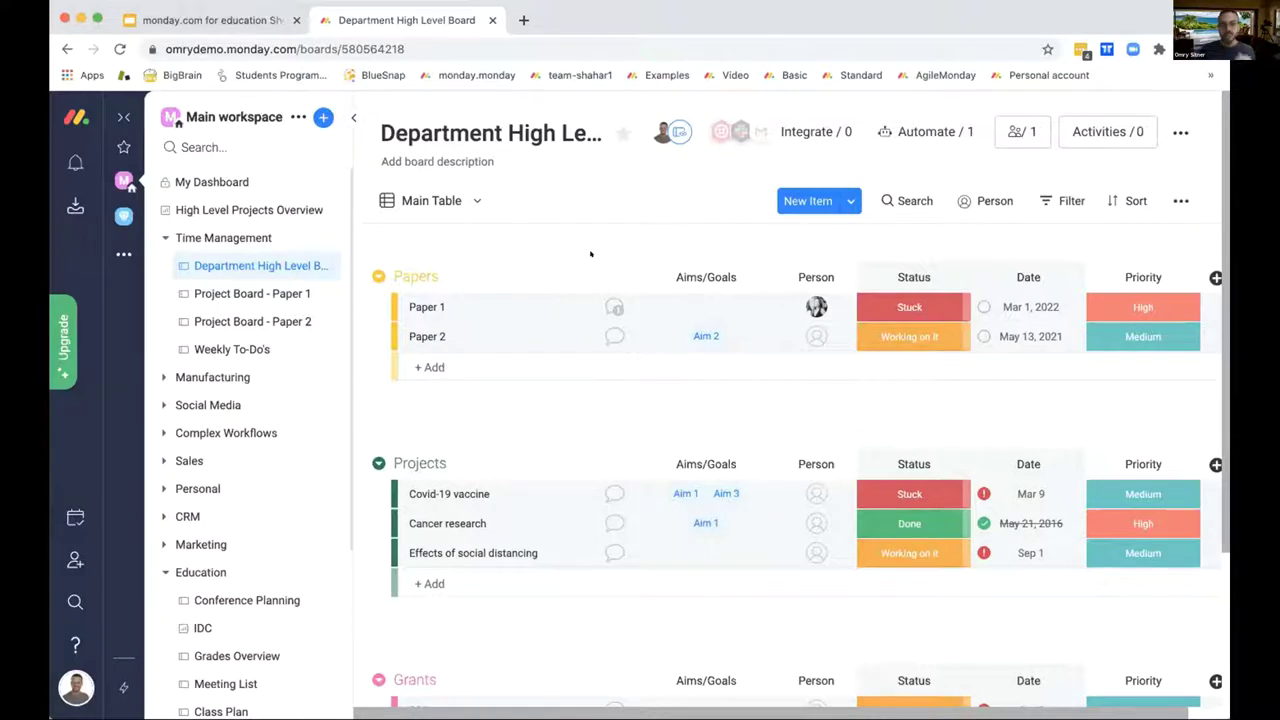
Review the Papers, Projects and Grants groups and their columns on the Department High Level Board.
{"action": "scroll", "coordinate": [540, 250], "scroll_direction": "down", "scroll_amount": 1}
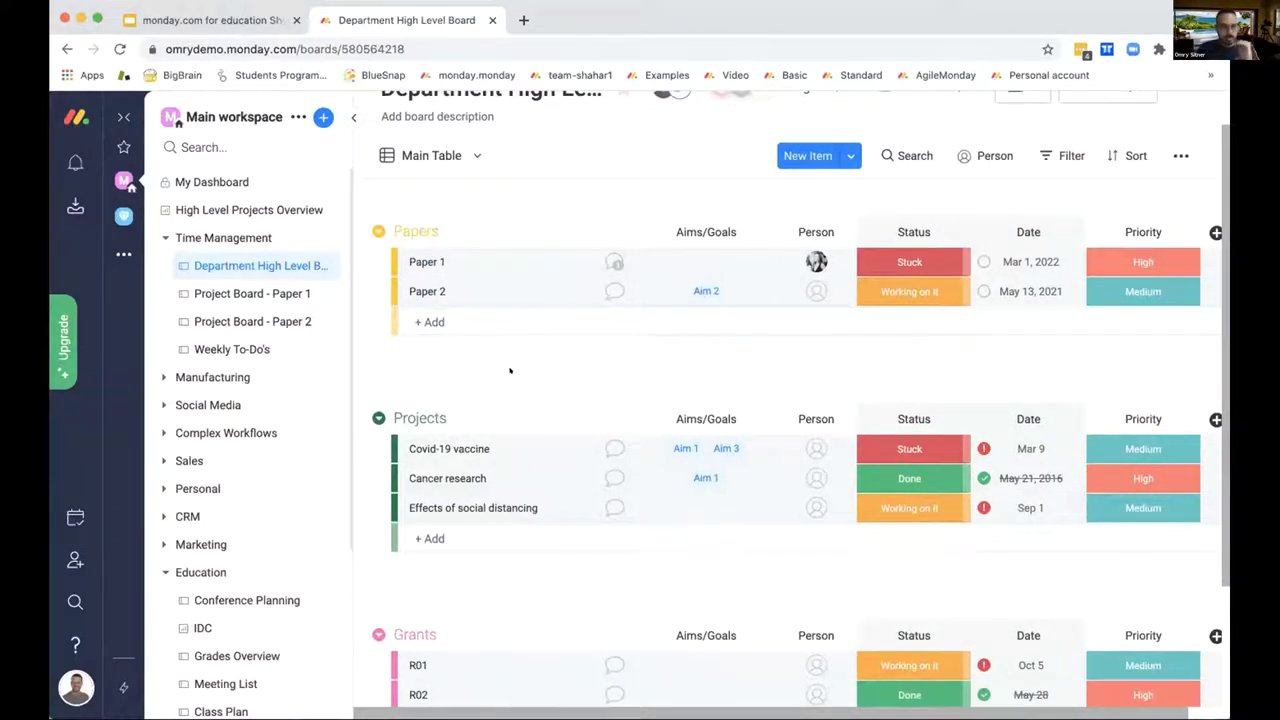
{"action": "scroll", "coordinate": [510, 370], "scroll_direction": "down", "scroll_amount": 1}
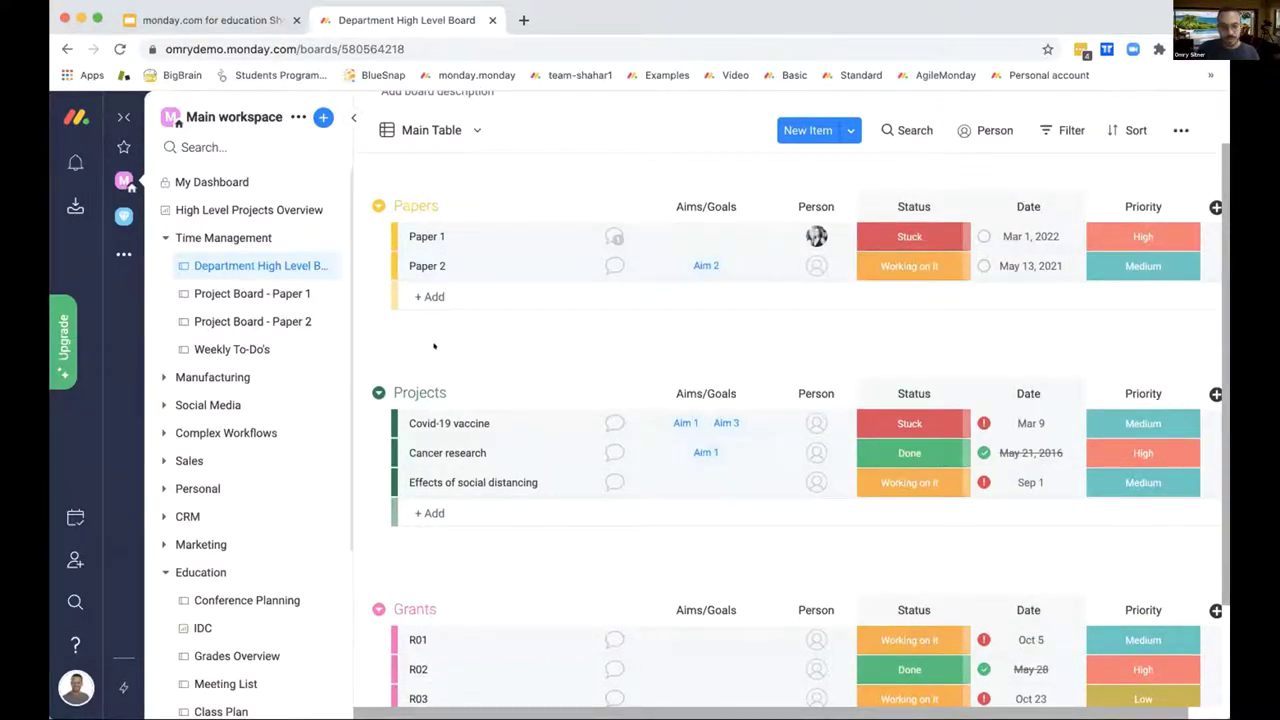
{"action": "scroll", "coordinate": [434, 345], "scroll_direction": "down", "scroll_amount": 3}
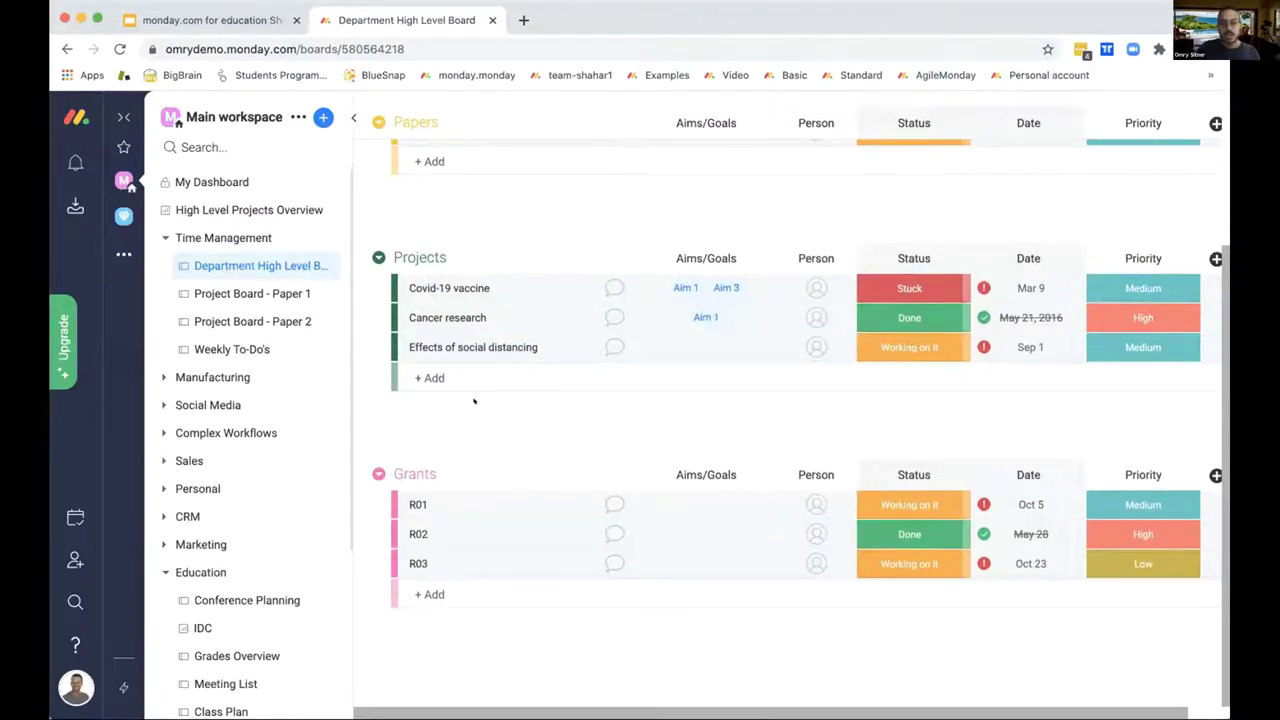
{"action": "scroll", "coordinate": [474, 401], "scroll_direction": "up", "scroll_amount": 4}
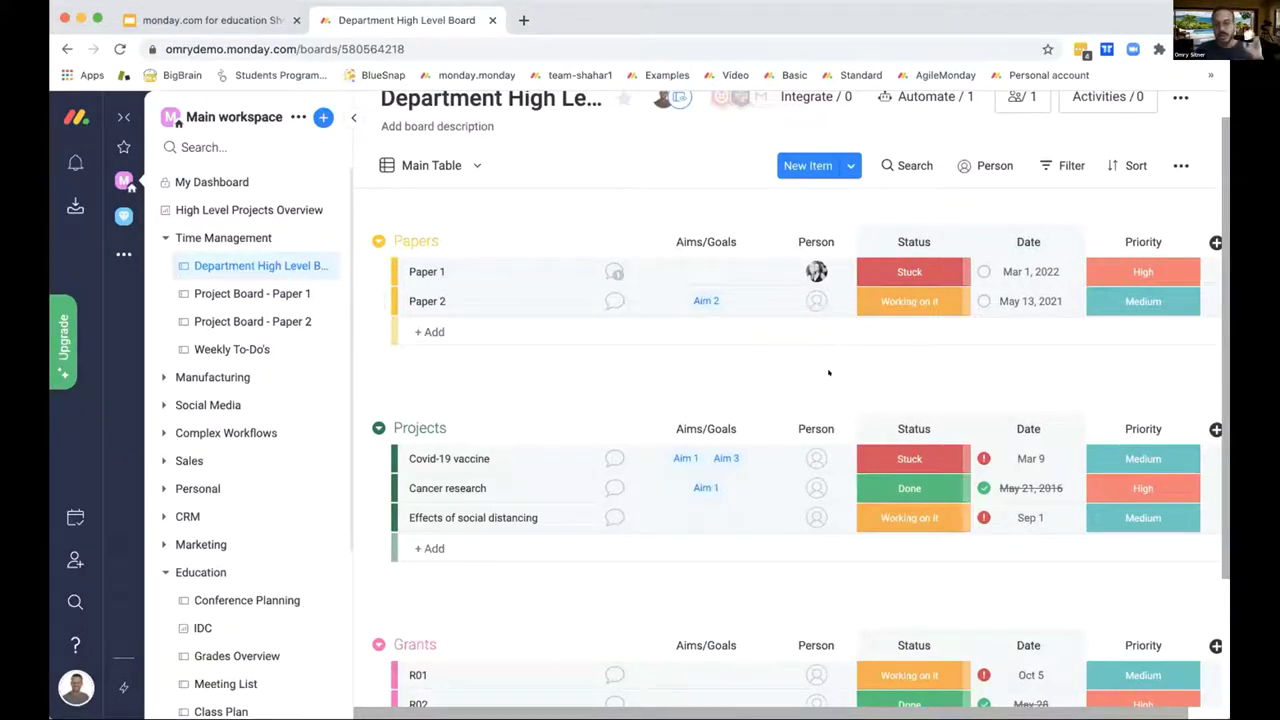
{"action": "scroll", "coordinate": [828, 372], "scroll_direction": "right", "scroll_amount": 2}
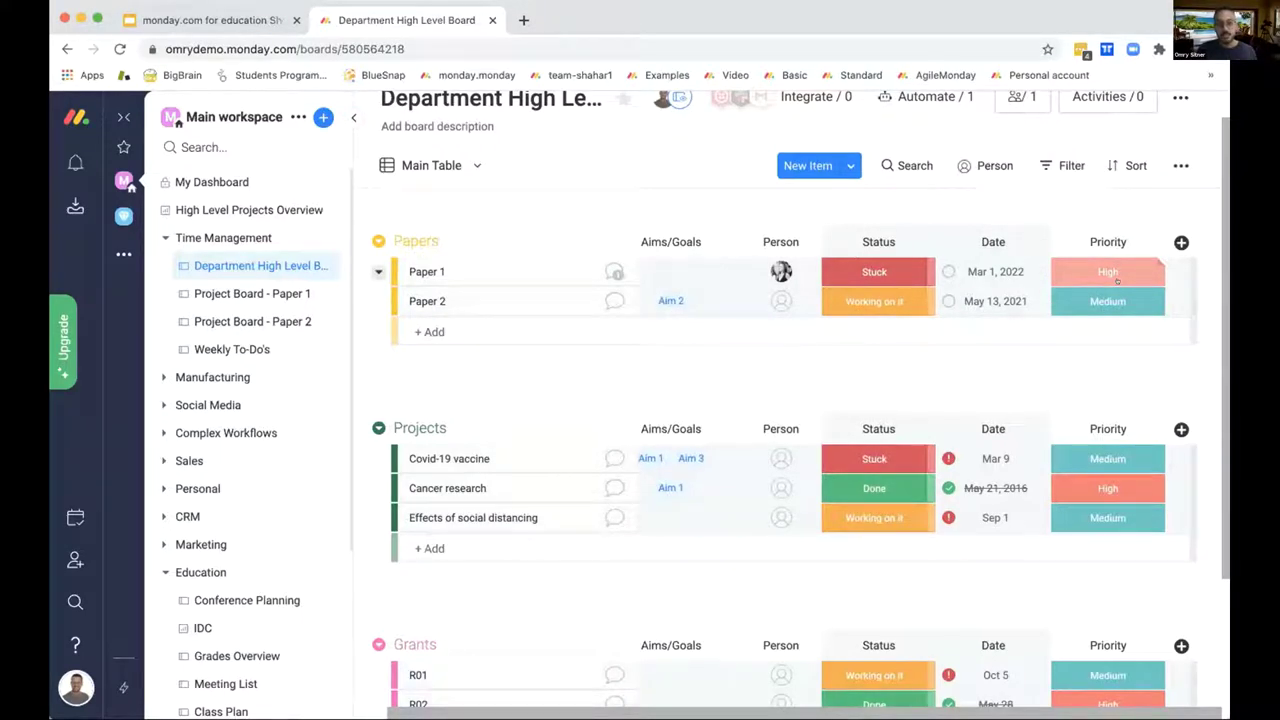
{"action": "scroll", "coordinate": [772, 334], "scroll_direction": "left", "scroll_amount": 2}
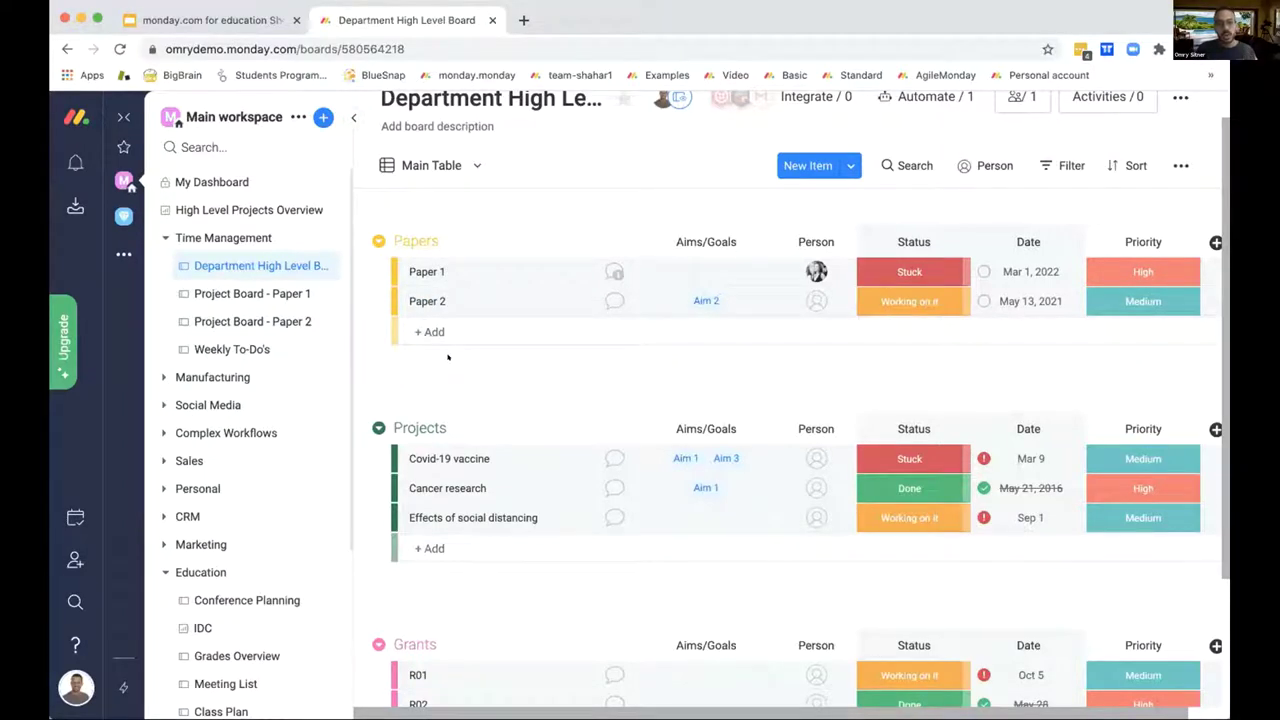
Open Project Board - Paper 1 and review its goal groups and all columns through Time Est., Actual Time and Files.
{"action": "left_click", "coordinate": [227, 293]}
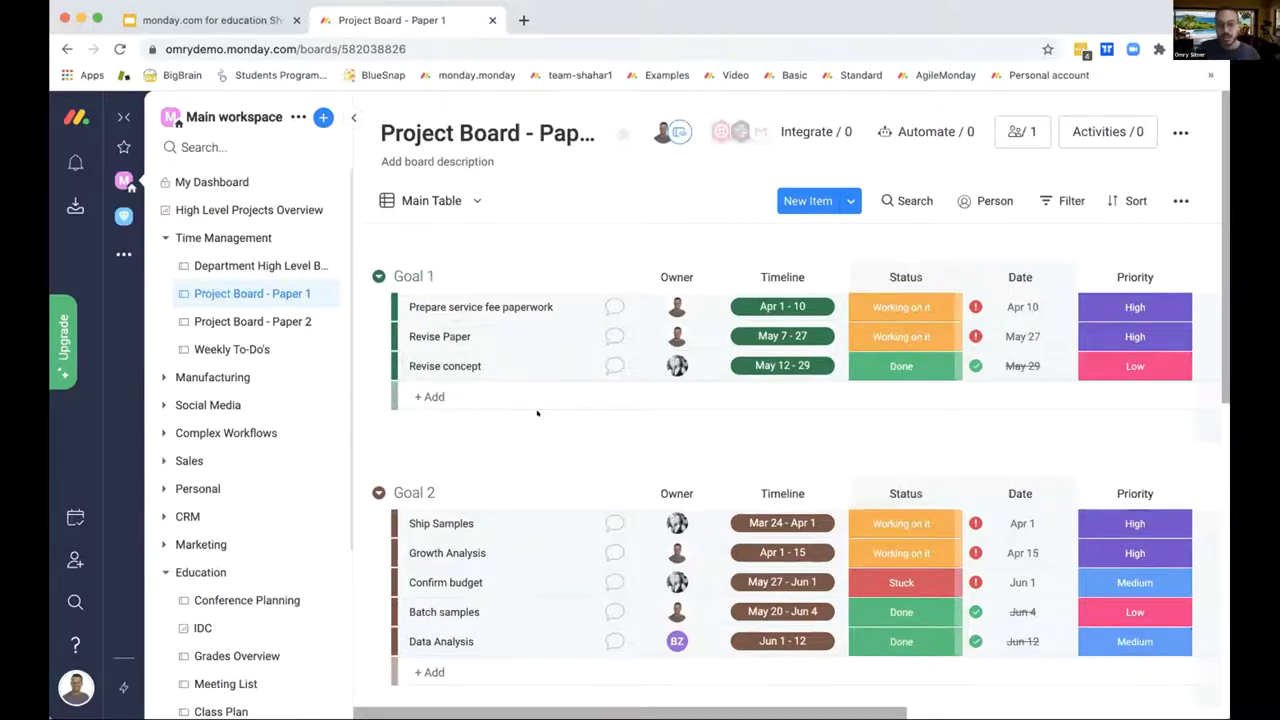
{"action": "scroll", "coordinate": [537, 413], "scroll_direction": "down", "scroll_amount": 1}
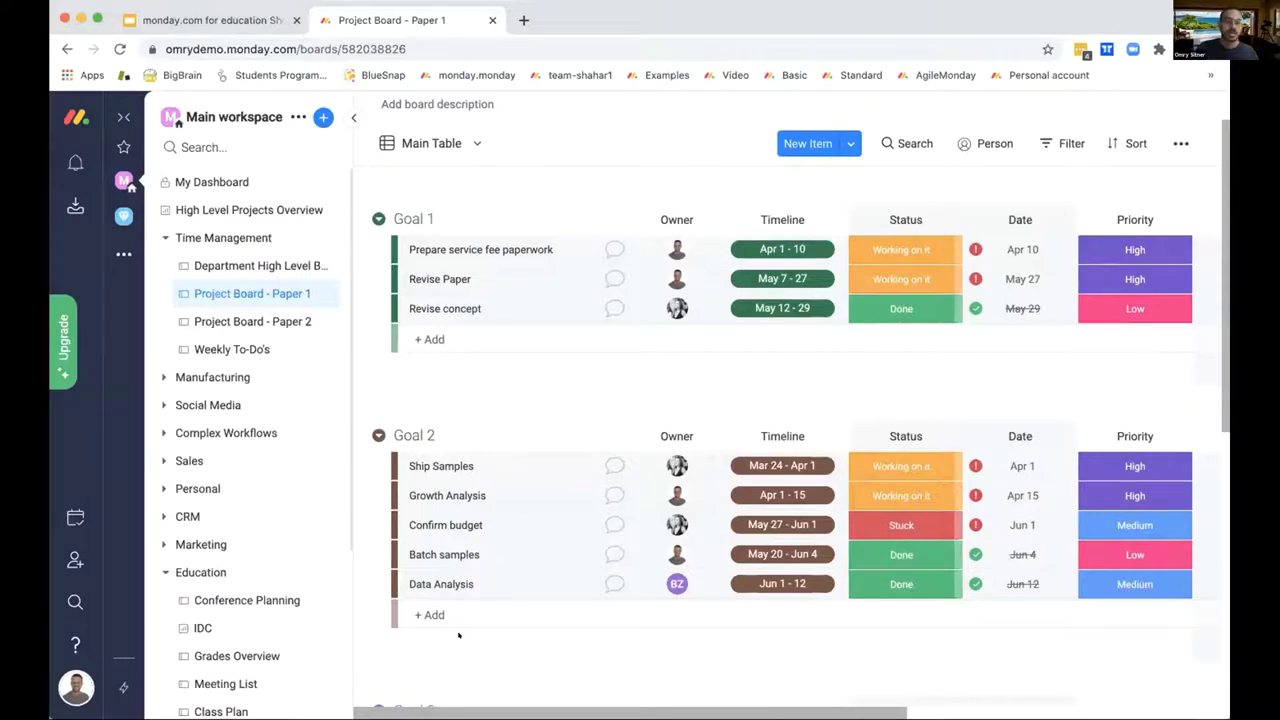
{"action": "scroll", "coordinate": [458, 635], "scroll_direction": "down", "scroll_amount": 3}
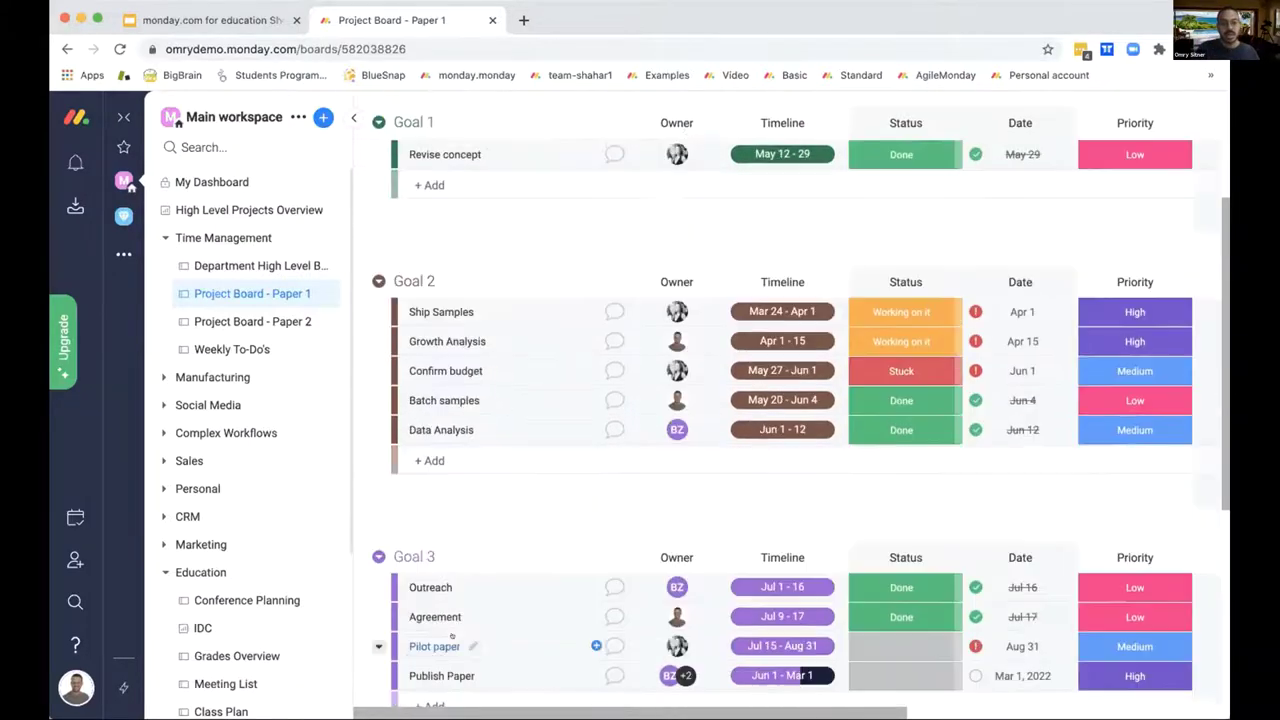
{"action": "scroll", "coordinate": [451, 636], "scroll_direction": "up", "scroll_amount": 4}
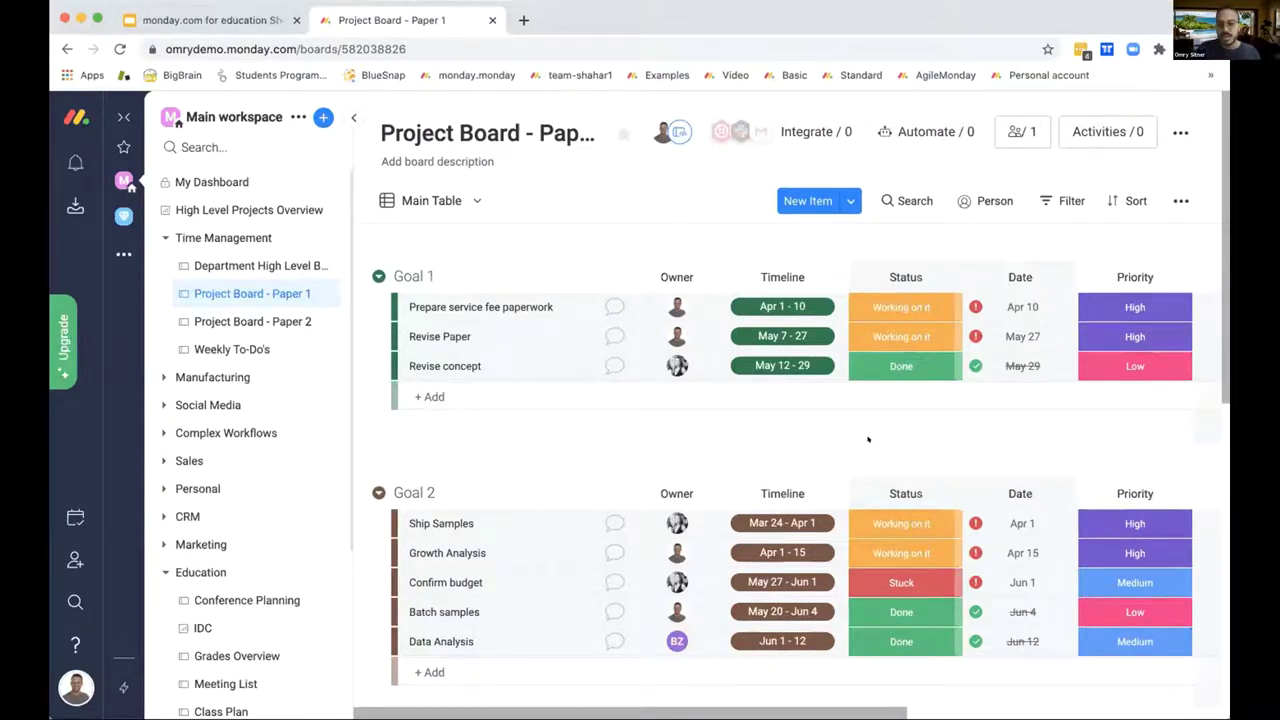
{"action": "scroll", "coordinate": [868, 439], "scroll_direction": "right", "scroll_amount": 8}
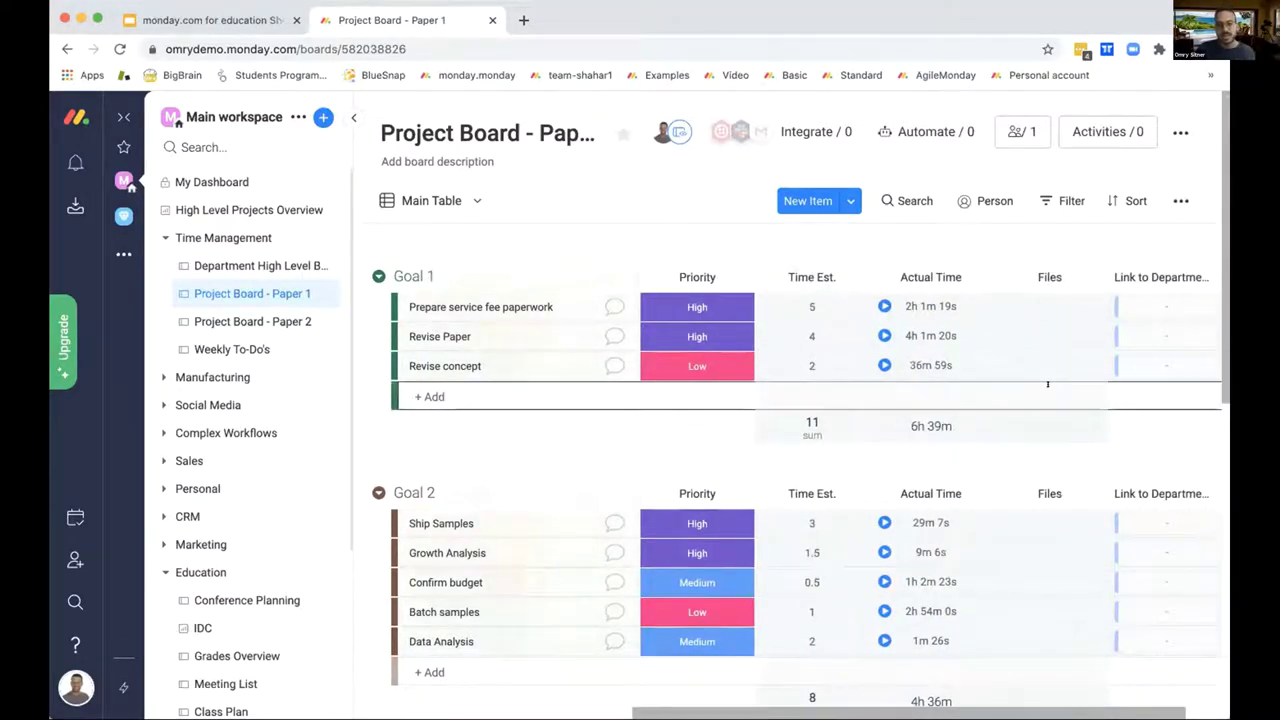
{"action": "scroll", "coordinate": [562, 453], "scroll_direction": "left", "scroll_amount": 8}
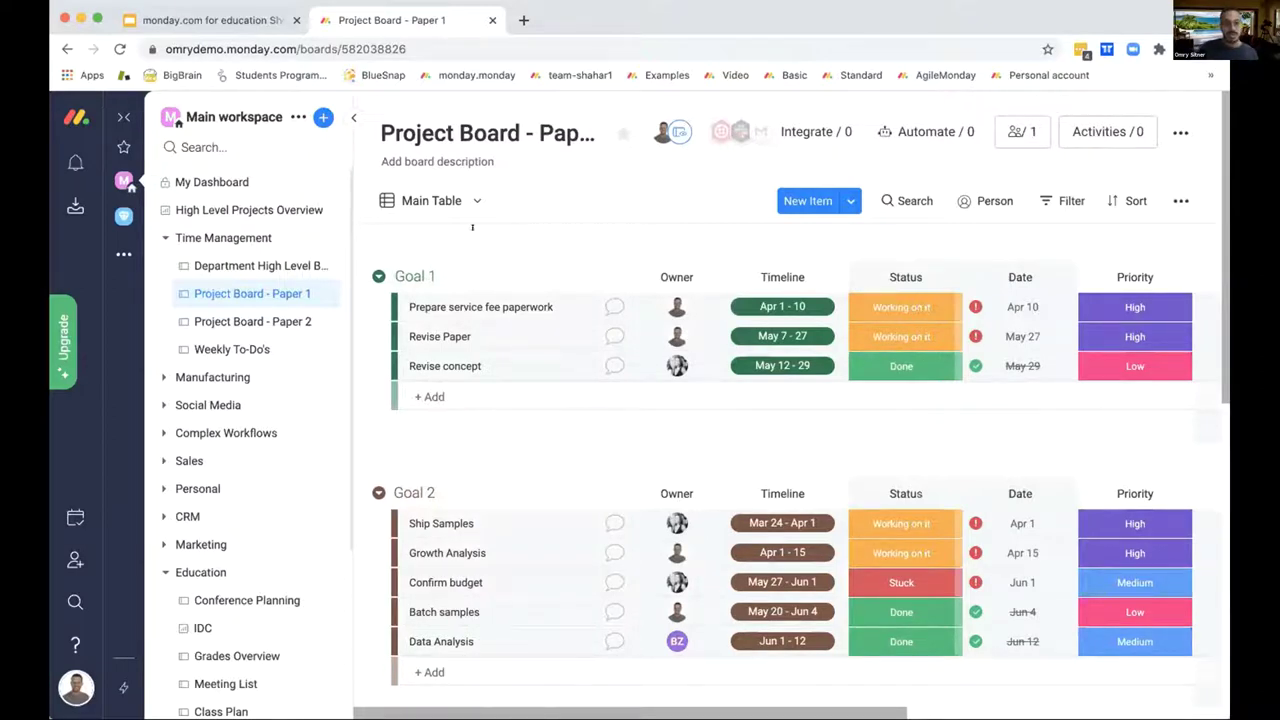
Open the Weekly To-Do's board and look through its task groups, including General, This Week and Next Week.
{"action": "left_click", "coordinate": [253, 340]}
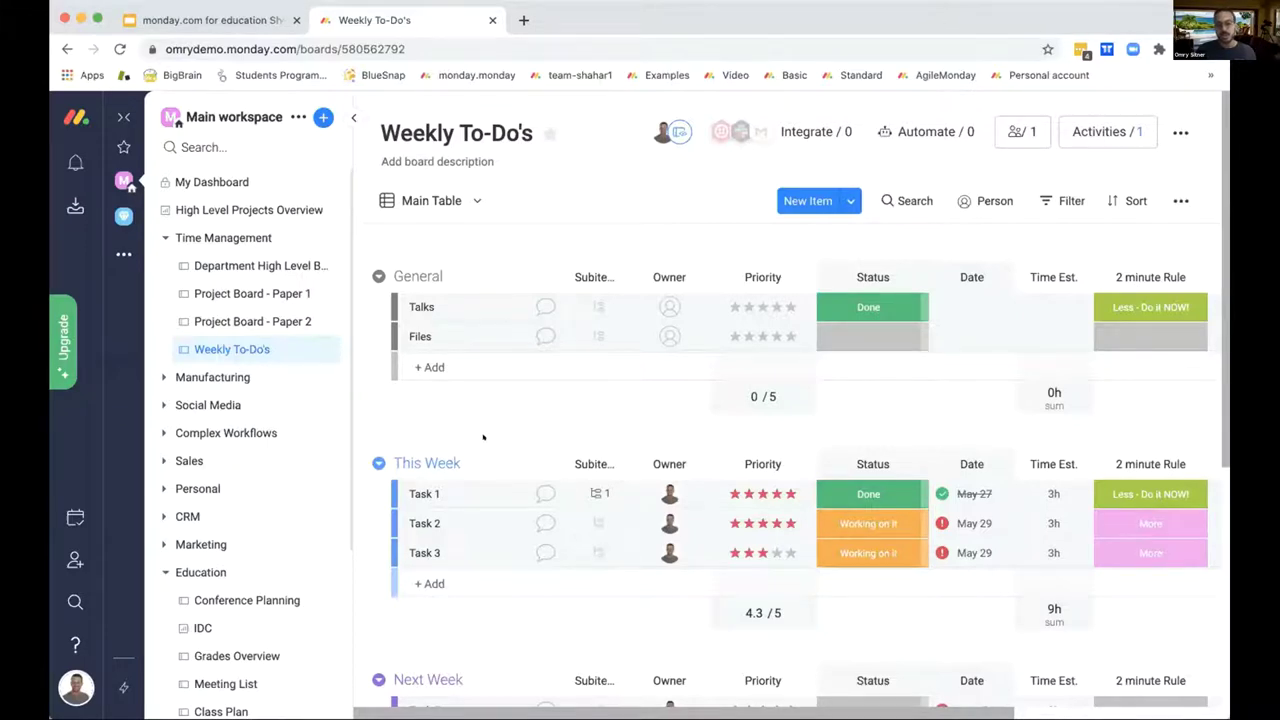
{"action": "scroll", "coordinate": [483, 437], "scroll_direction": "down", "scroll_amount": 3}
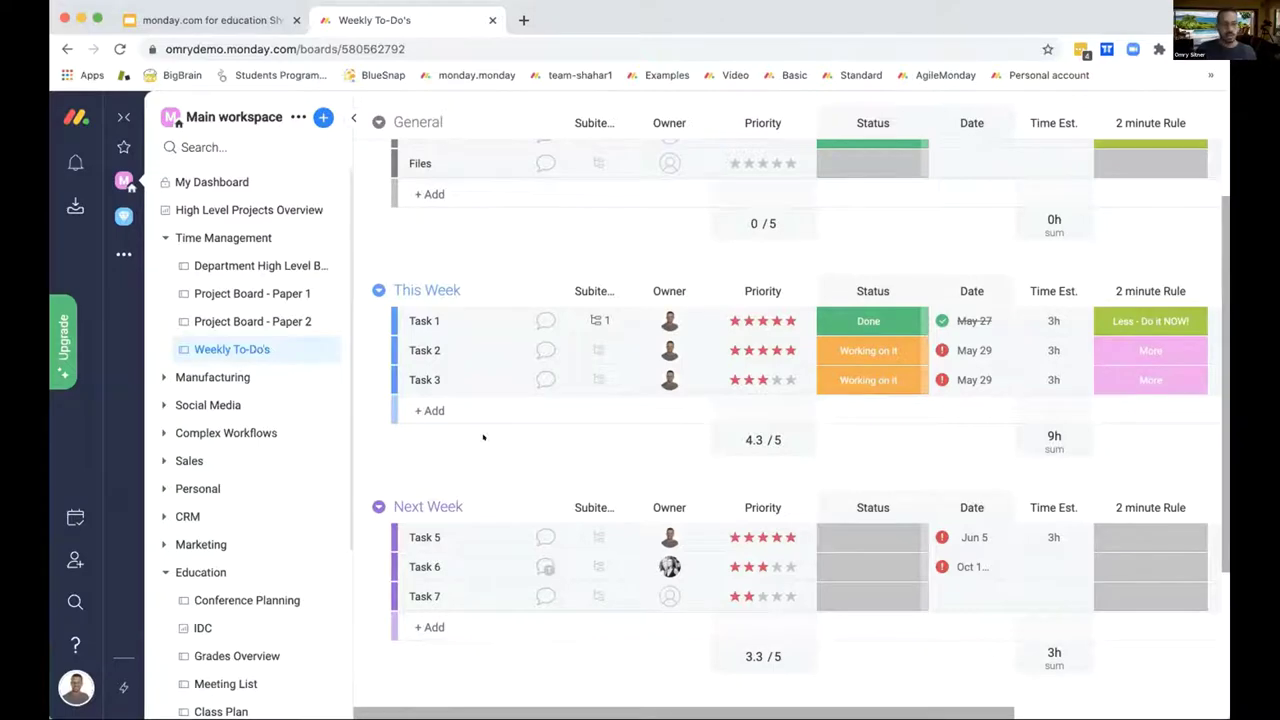
{"action": "scroll", "coordinate": [483, 437], "scroll_direction": "down", "scroll_amount": 5}
{"action": "scroll", "coordinate": [483, 437], "scroll_direction": "up", "scroll_amount": 8}
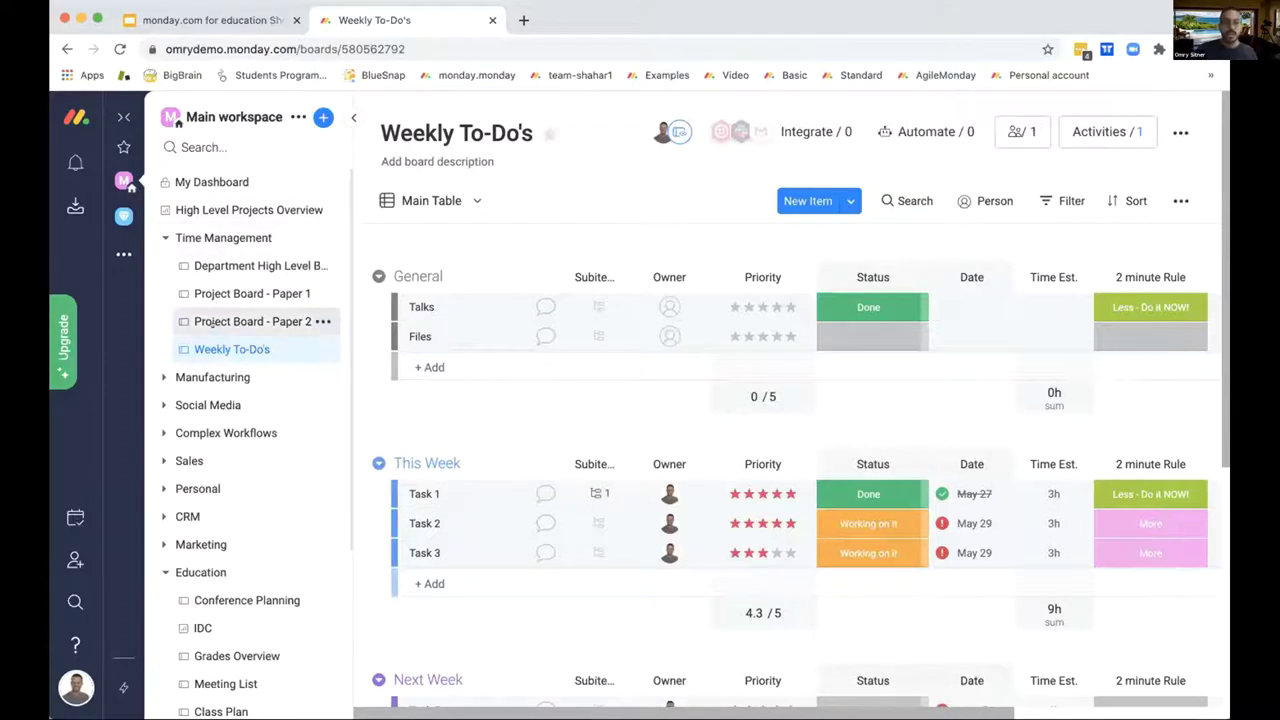
Open the High Level Projects Overview dashboard with the workspace navigation collapsed and examine its progress and Overview widgets.
{"action": "left_click", "coordinate": [225, 209]}
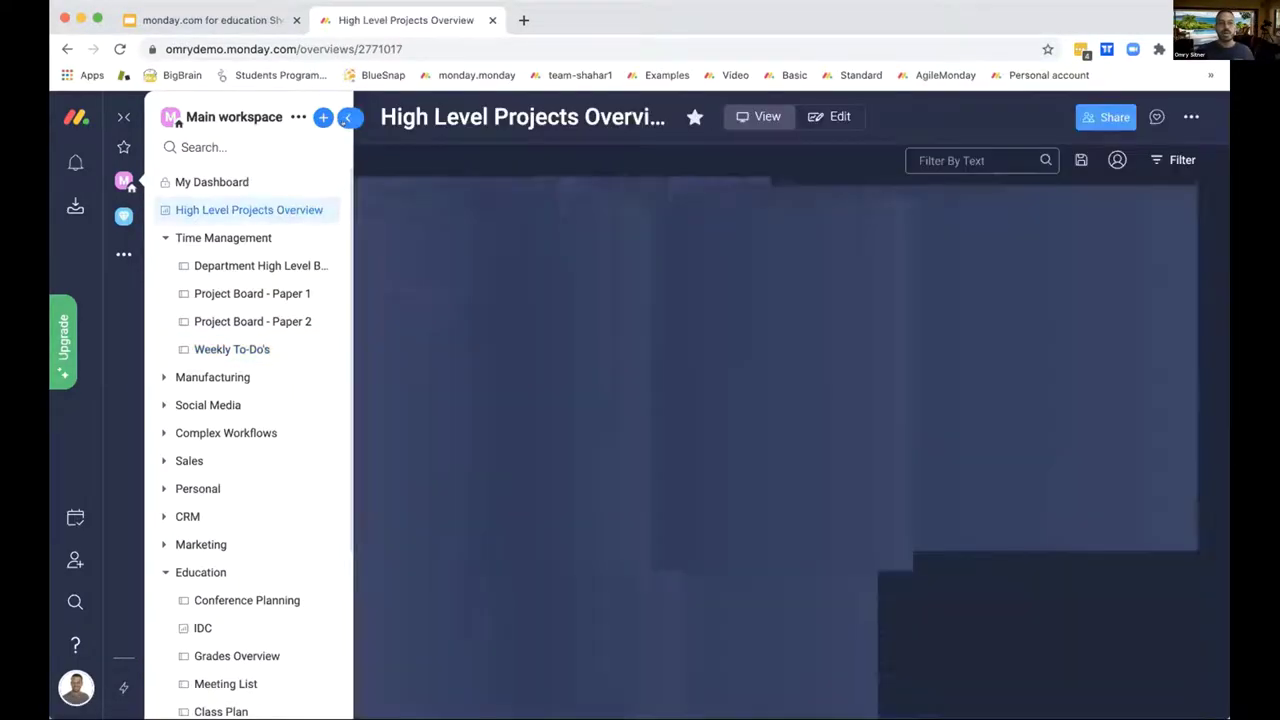
{"action": "left_click", "coordinate": [347, 118]}
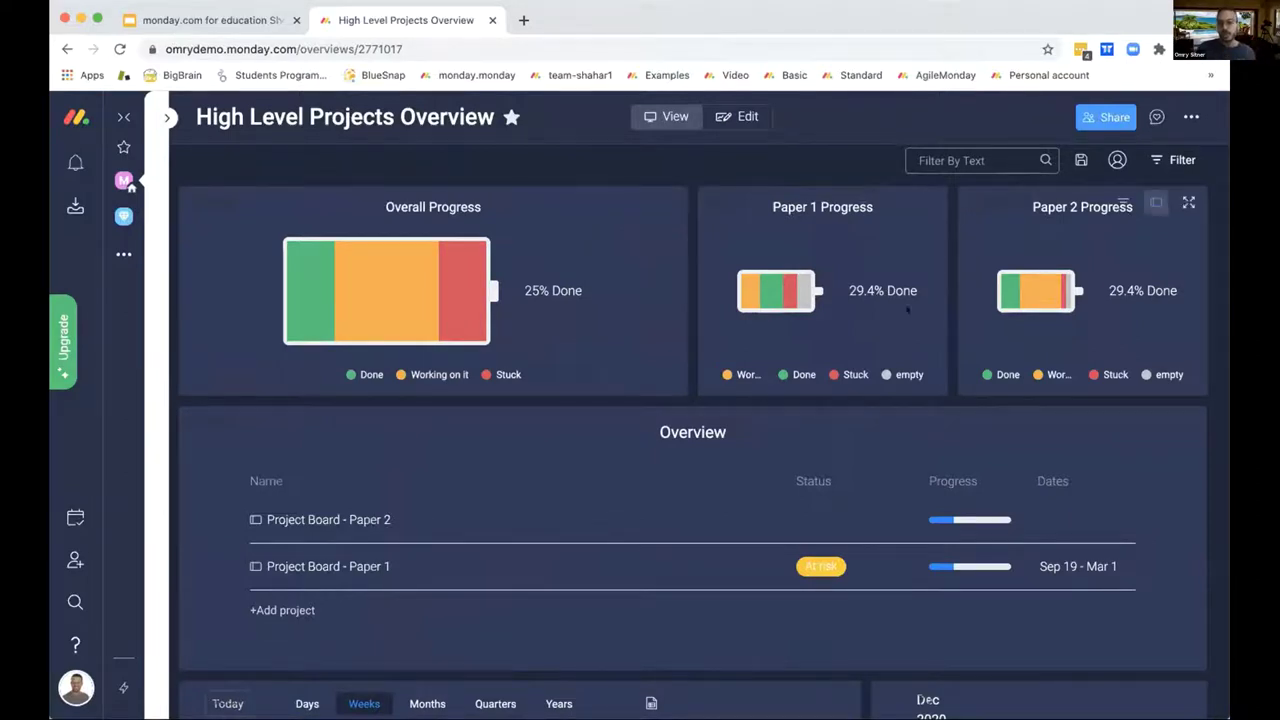
{"action": "scroll", "coordinate": [1150, 420], "scroll_direction": "down", "scroll_amount": 3}
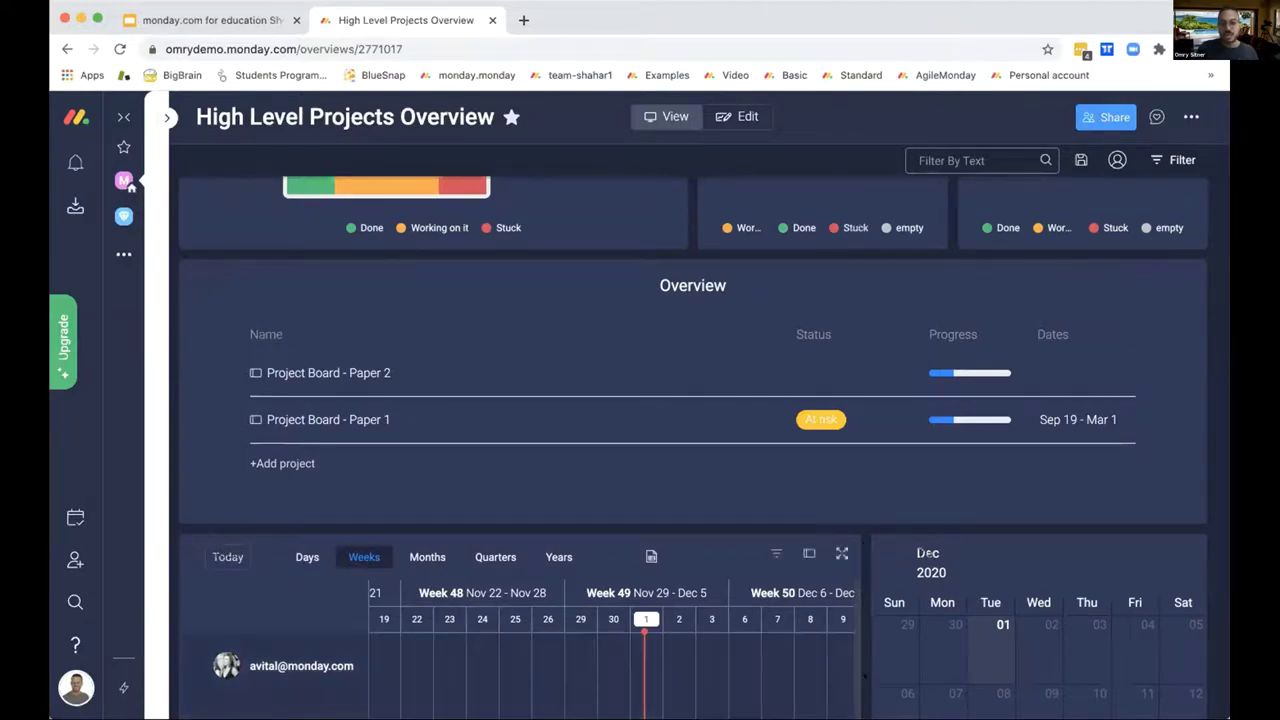
Examine the dashboard's workload timeline, calendar, Llama Farm and the remaining widgets below them.
{"action": "scroll", "coordinate": [1038, 352], "scroll_direction": "down", "scroll_amount": 3}
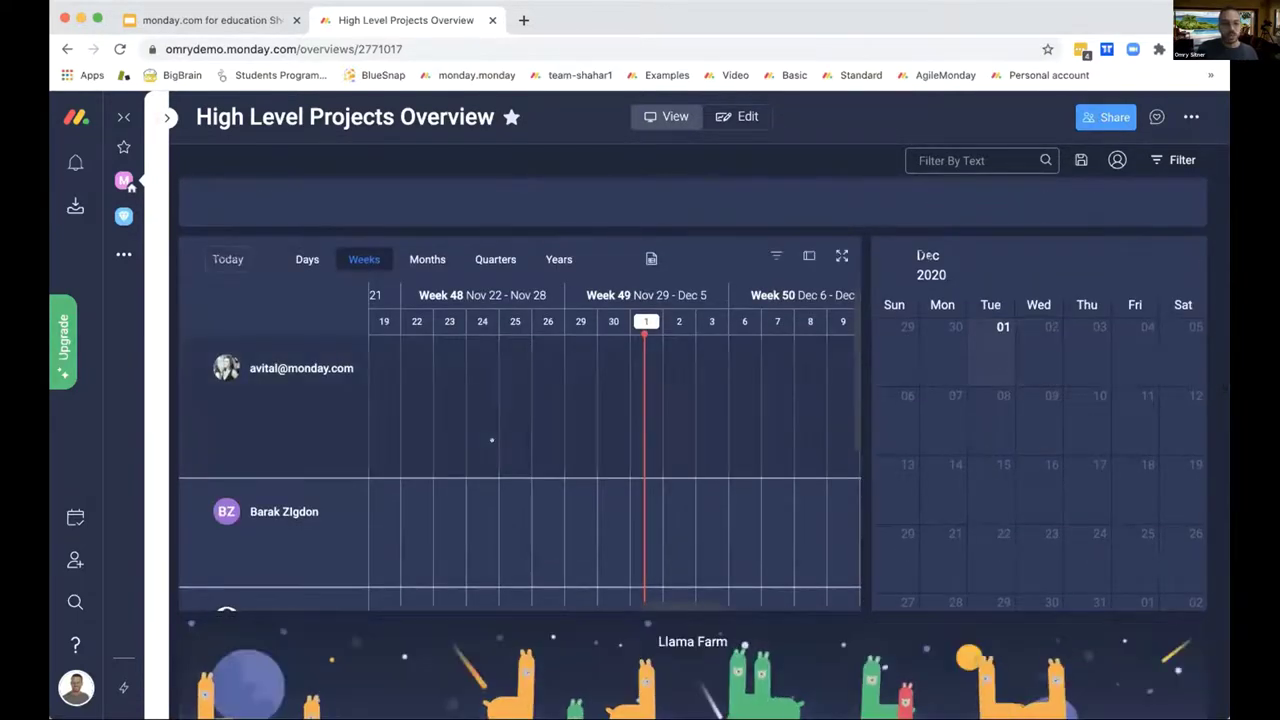
{"action": "scroll", "coordinate": [615, 450], "scroll_direction": "down", "scroll_amount": 2}
{"action": "scroll", "coordinate": [615, 450], "scroll_direction": "right", "scroll_amount": 3}
{"action": "scroll", "coordinate": [491, 440], "scroll_direction": "up", "scroll_amount": 1}
{"action": "scroll", "coordinate": [491, 440], "scroll_direction": "left", "scroll_amount": 3}
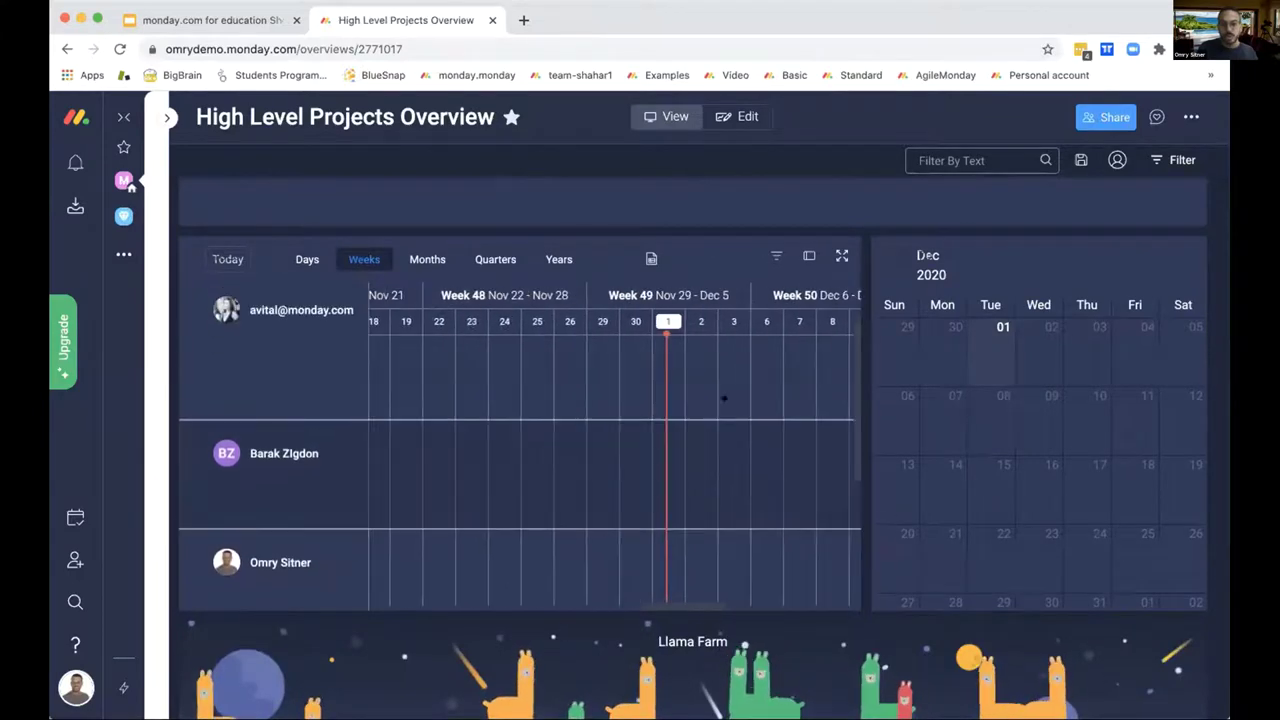
{"action": "scroll", "coordinate": [491, 440], "scroll_direction": "down", "scroll_amount": 1}
{"action": "scroll", "coordinate": [865, 450], "scroll_direction": "down", "scroll_amount": 2}
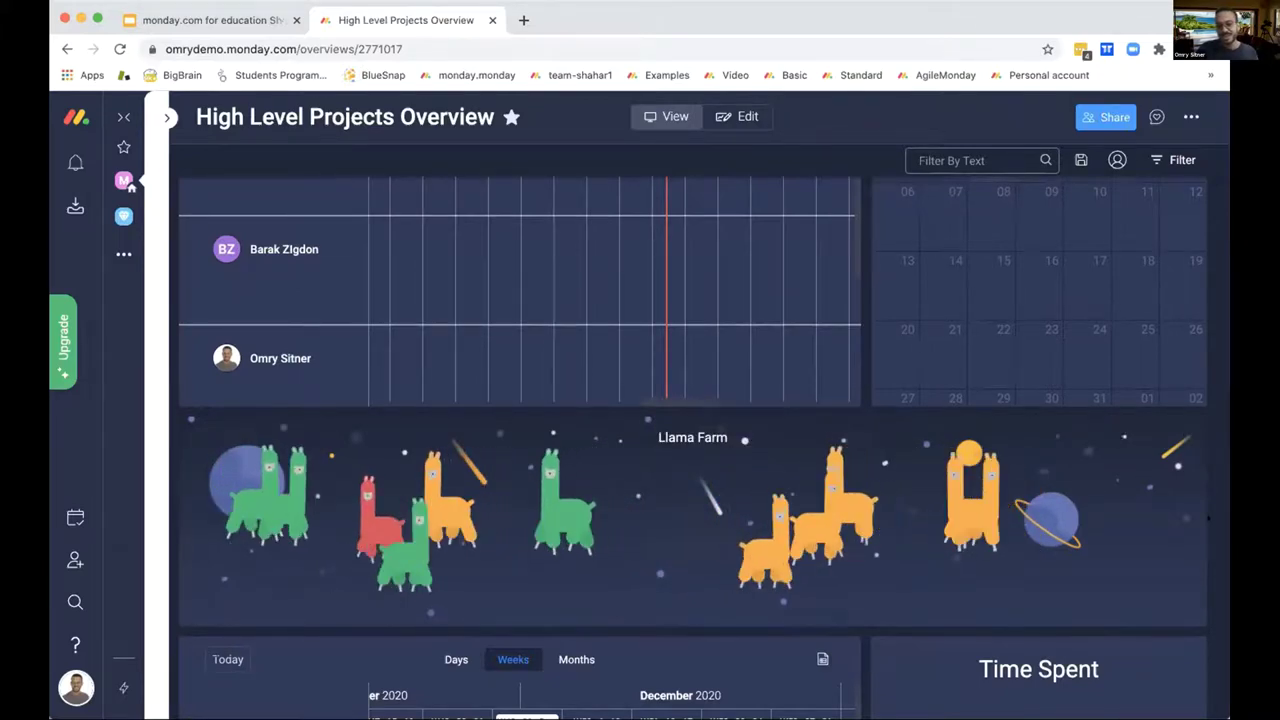
{"action": "scroll", "coordinate": [1209, 518], "scroll_direction": "down", "scroll_amount": 10}
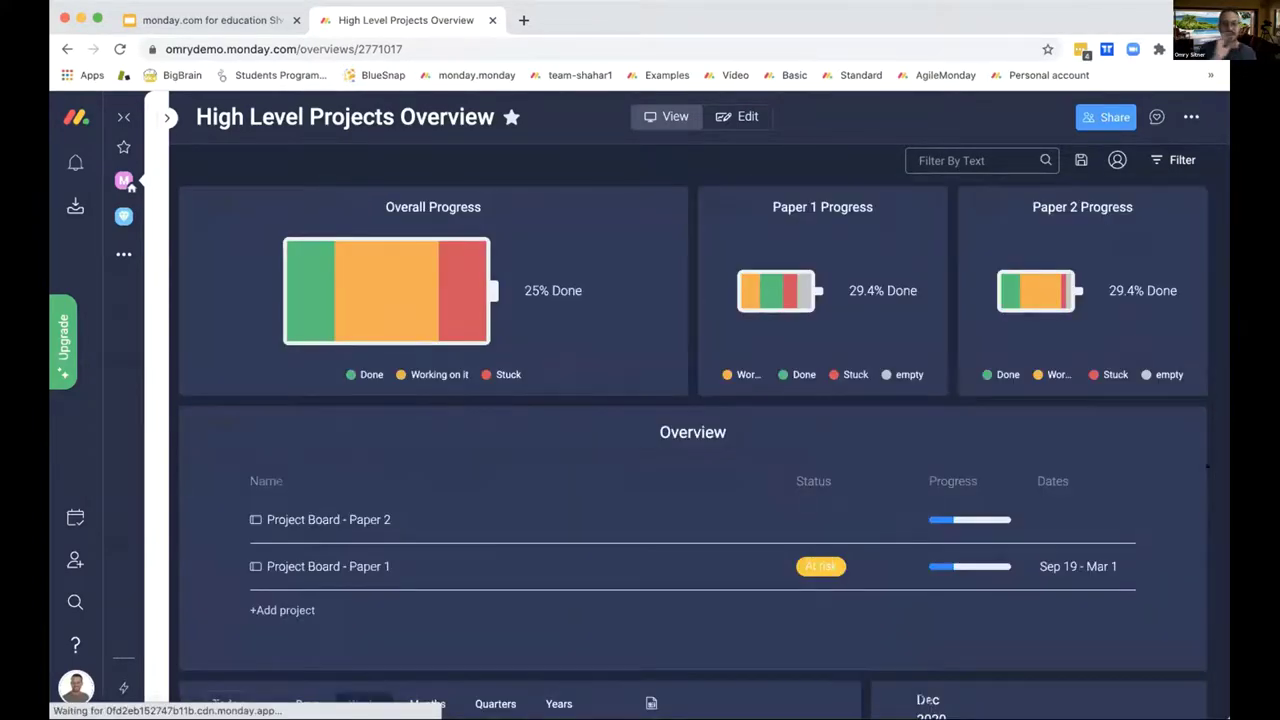
Expand the workspace navigation again and show the Education category in the Template center.
{"action": "left_click", "coordinate": [166, 118]}
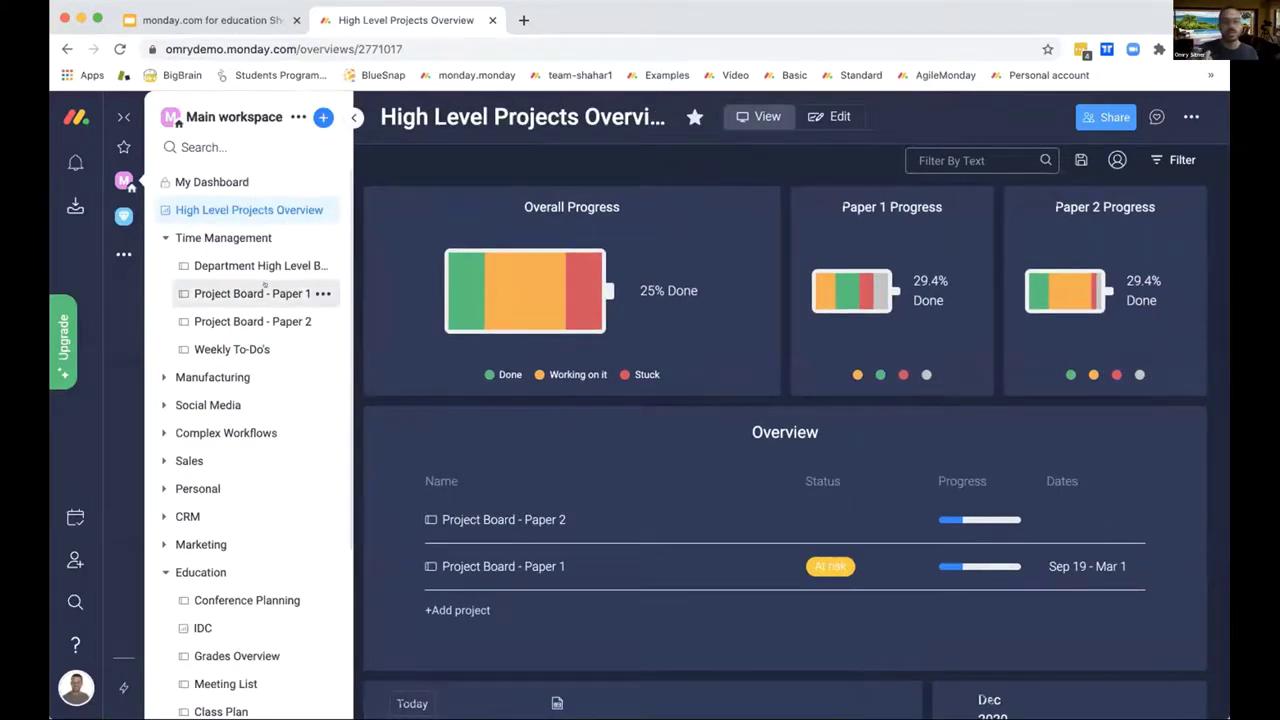
{"action": "left_click", "coordinate": [322, 117]}
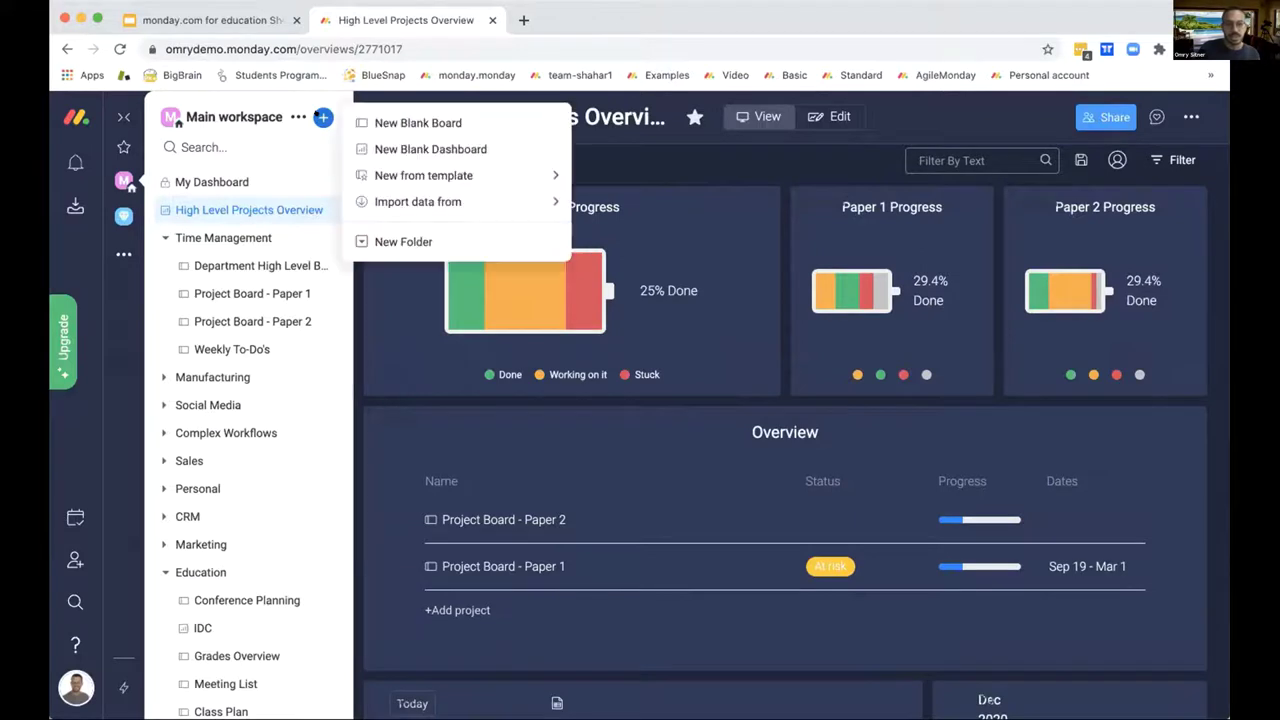
{"action": "mouse_move", "coordinate": [470, 175]}
{"action": "left_click", "coordinate": [698, 260]}
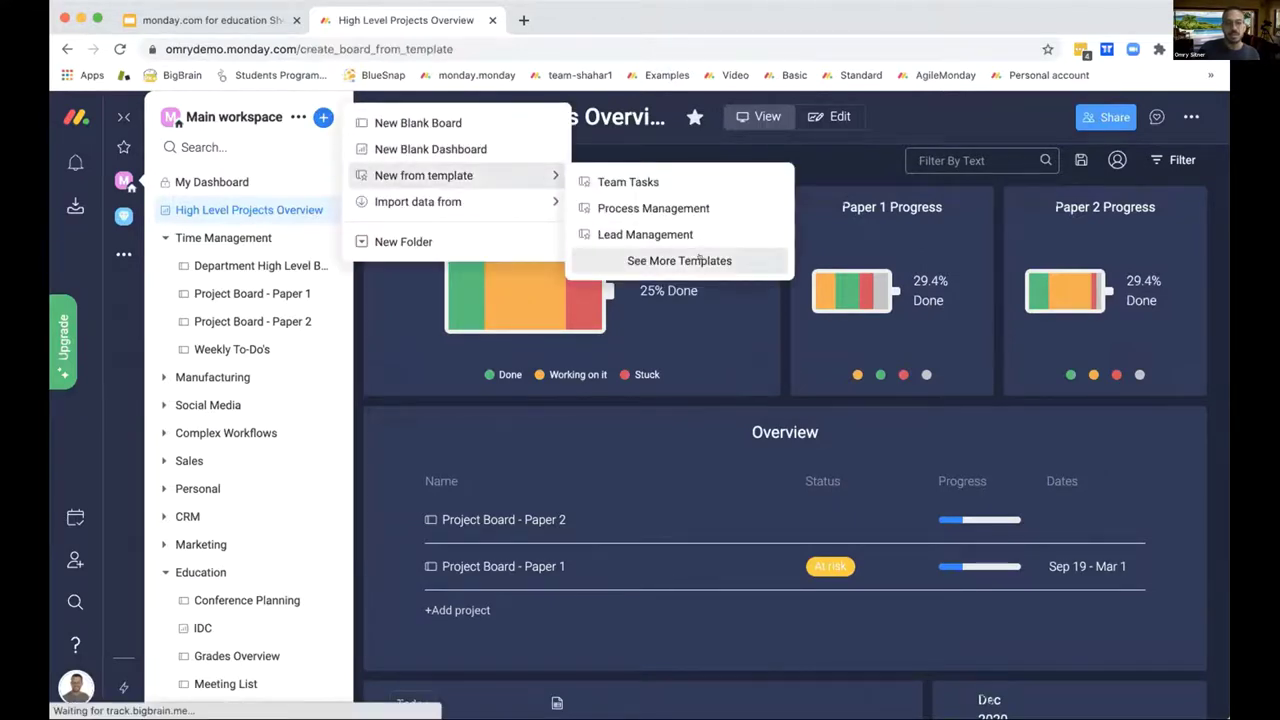
{"action": "scroll", "coordinate": [199, 482], "scroll_direction": "down", "scroll_amount": 3}
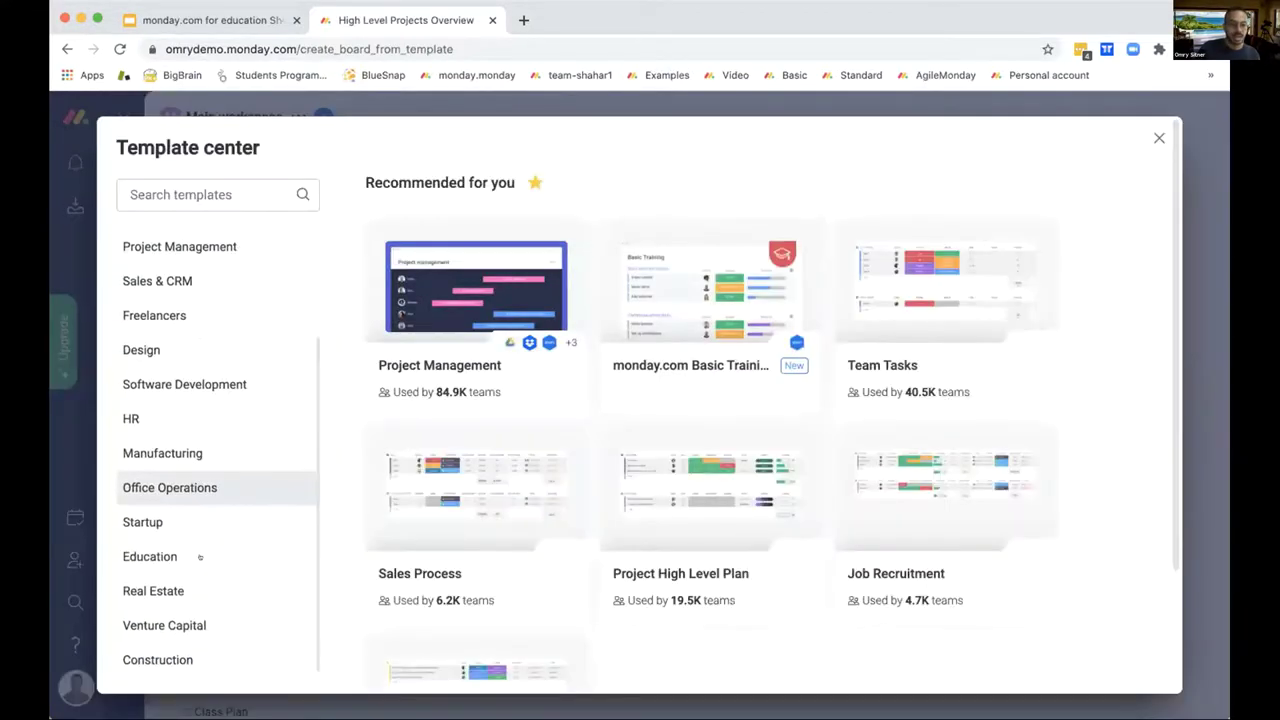
{"action": "left_click", "coordinate": [215, 556]}
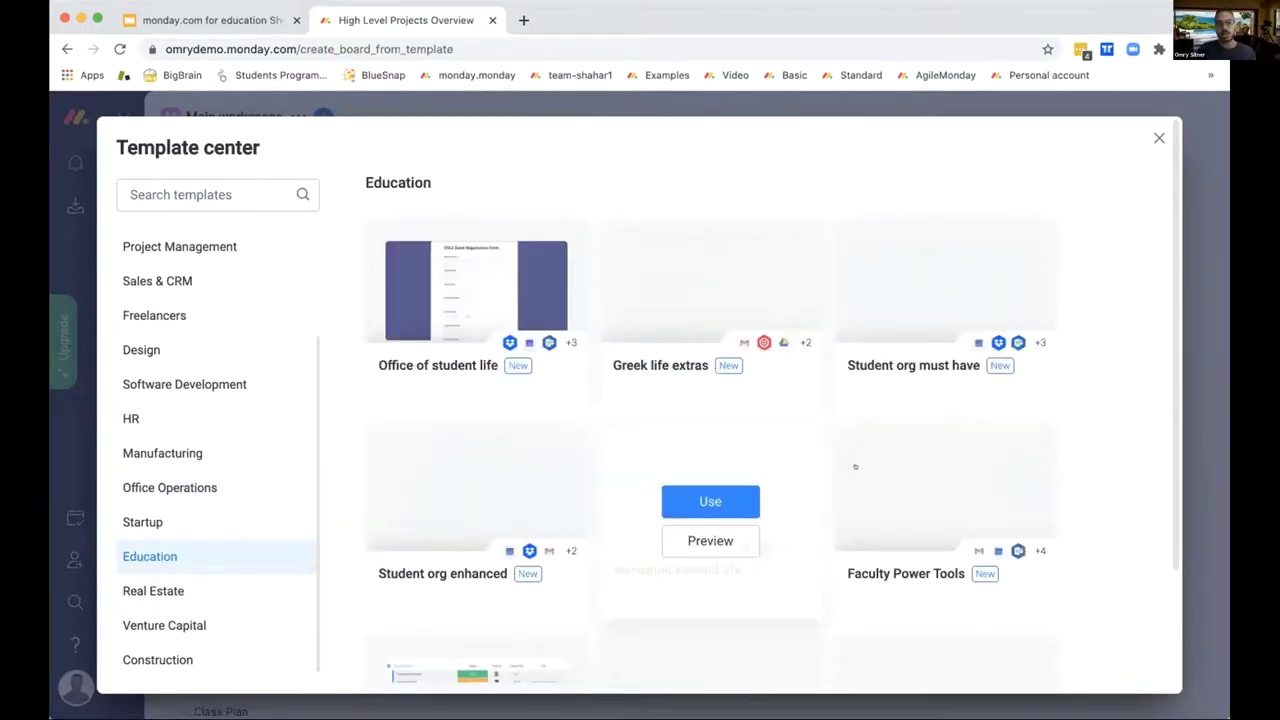
Browse the Education templates, preview the Teacher schedule template, and close the Template center without using it.
{"action": "scroll", "coordinate": [868, 470], "scroll_direction": "down", "scroll_amount": 2}
{"action": "scroll", "coordinate": [868, 465], "scroll_direction": "up", "scroll_amount": 2}
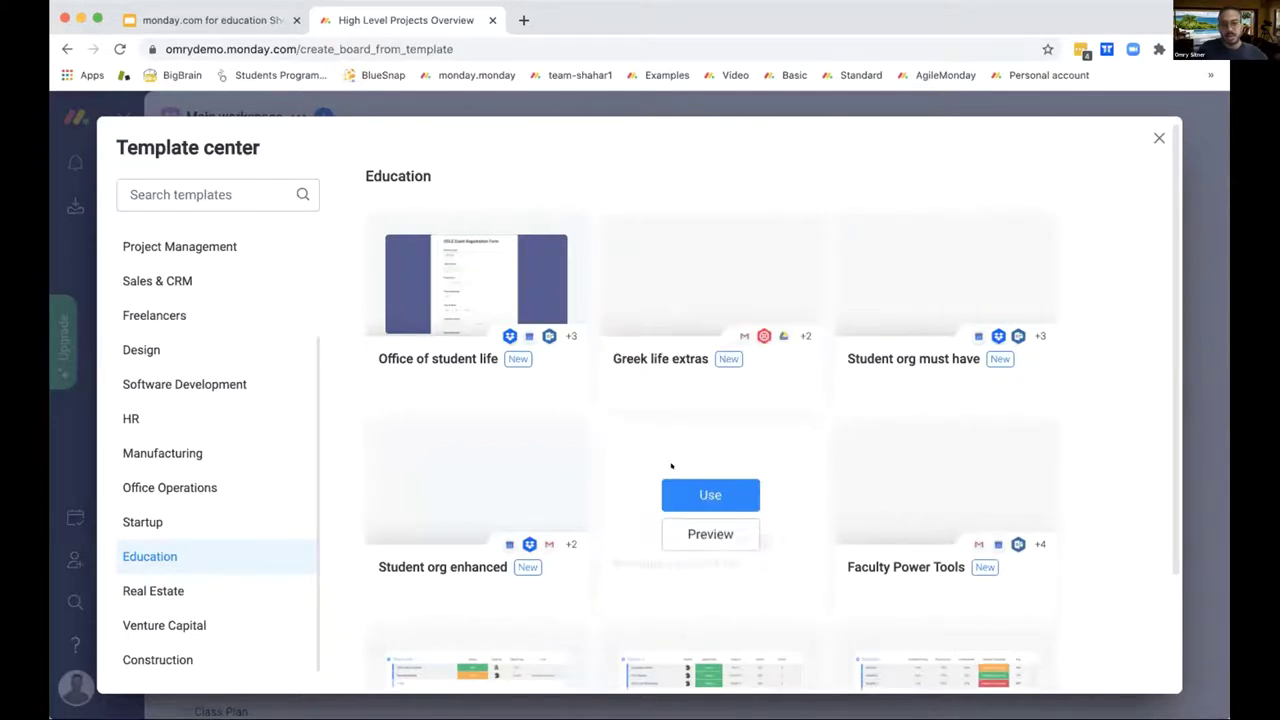
{"action": "scroll", "coordinate": [670, 465], "scroll_direction": "down", "scroll_amount": 3}
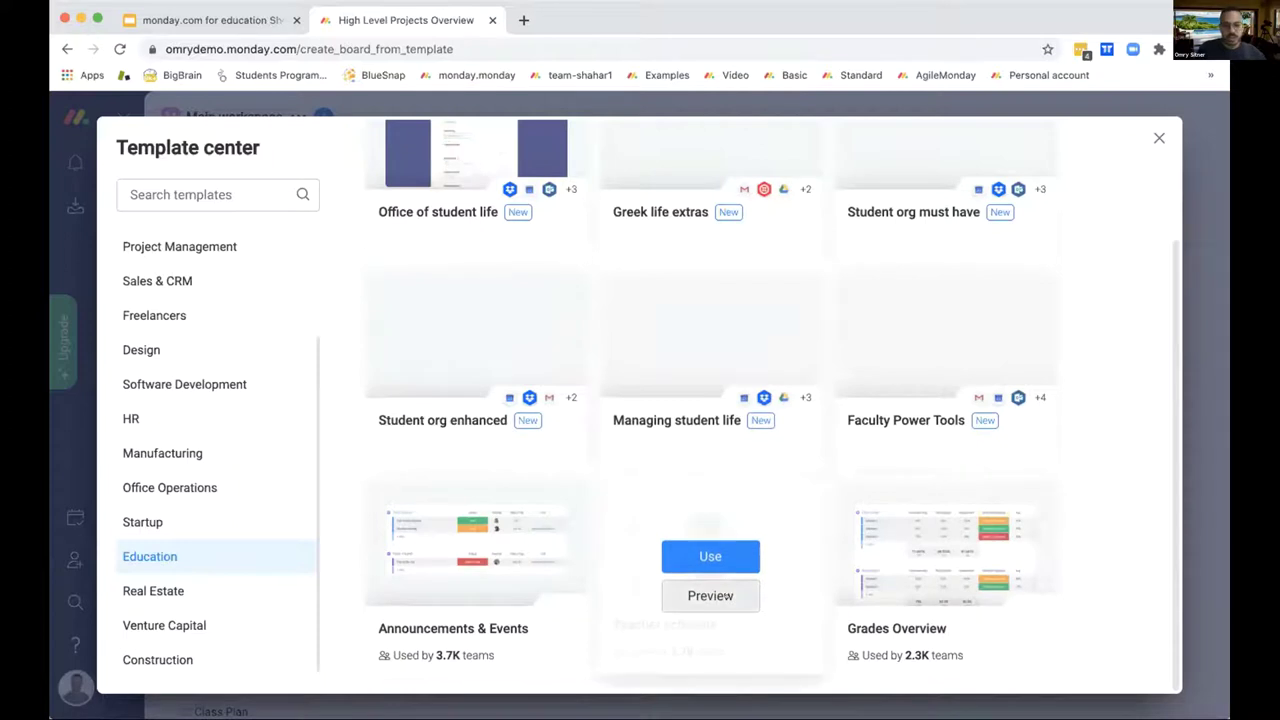
{"action": "left_click", "coordinate": [733, 596]}
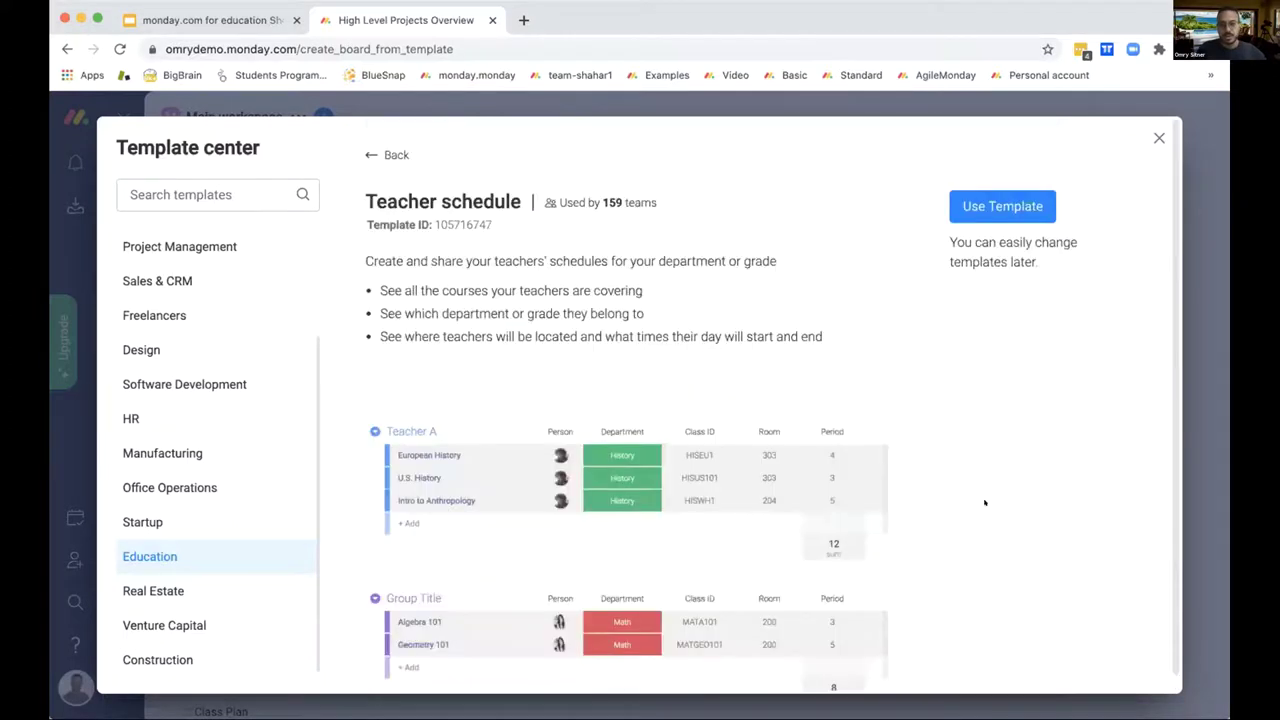
{"action": "scroll", "coordinate": [1035, 371], "scroll_direction": "down", "scroll_amount": 1}
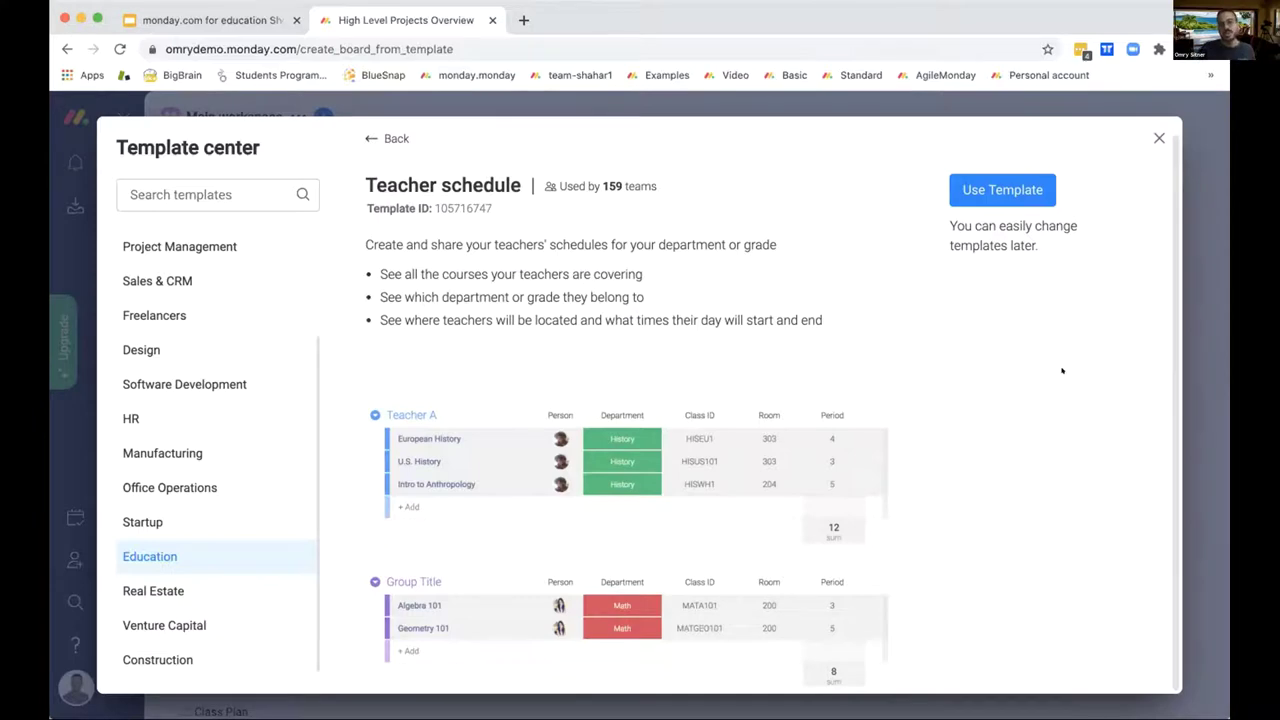
{"action": "left_click", "coordinate": [1158, 139]}
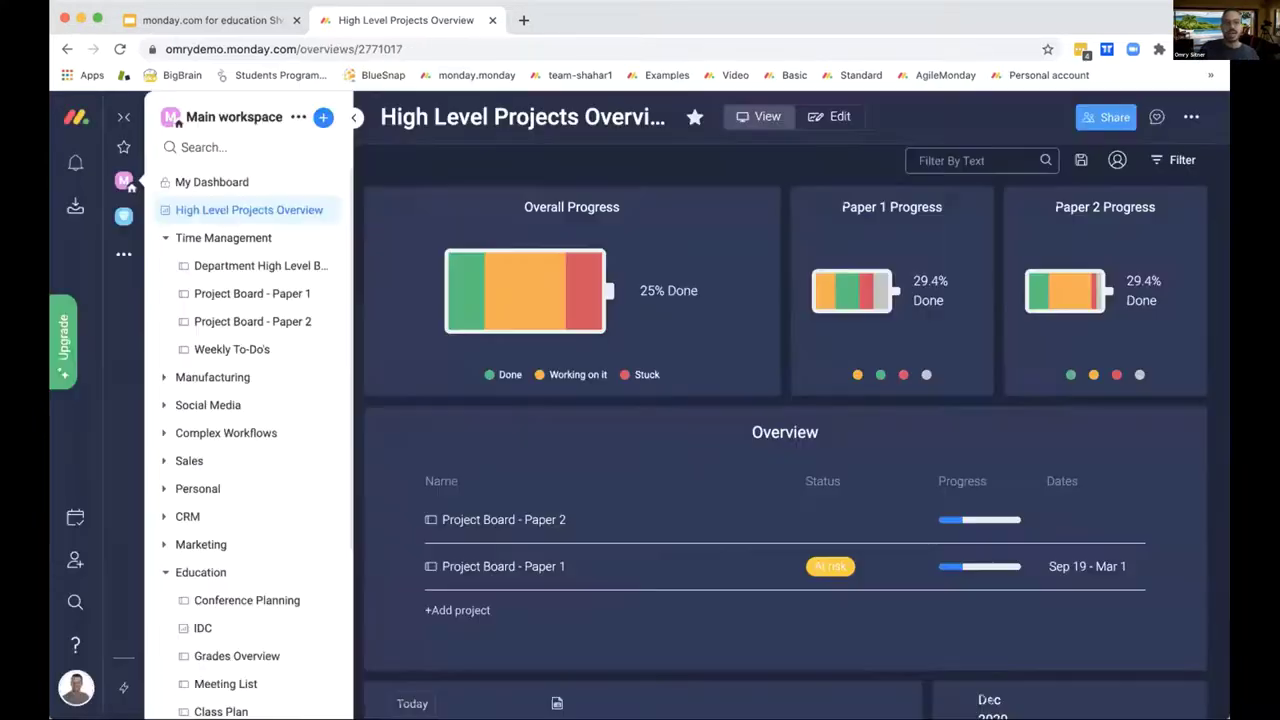
Switch to the monday.com for education Google Slides deck and start presenting from slide 8, the monday2 partner slide.
{"action": "left_click", "coordinate": [250, 20]}
{"action": "left_click", "coordinate": [171, 529]}
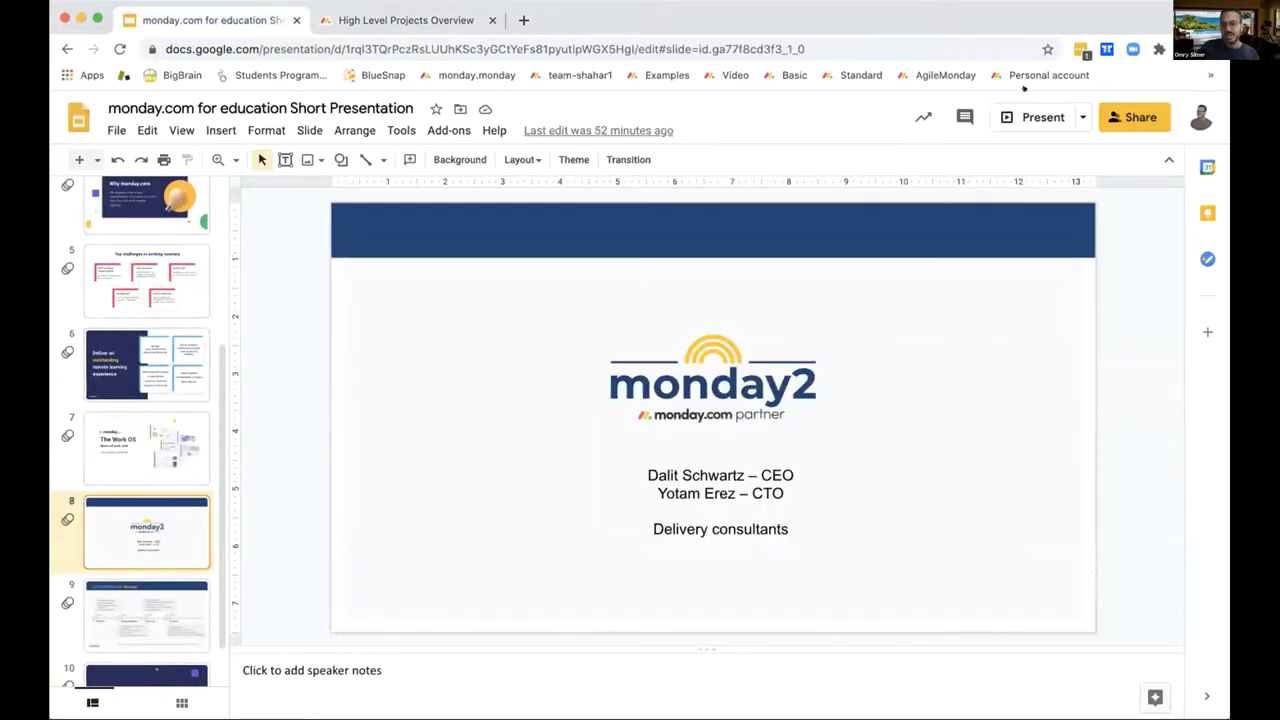
{"action": "left_click", "coordinate": [1005, 125]}
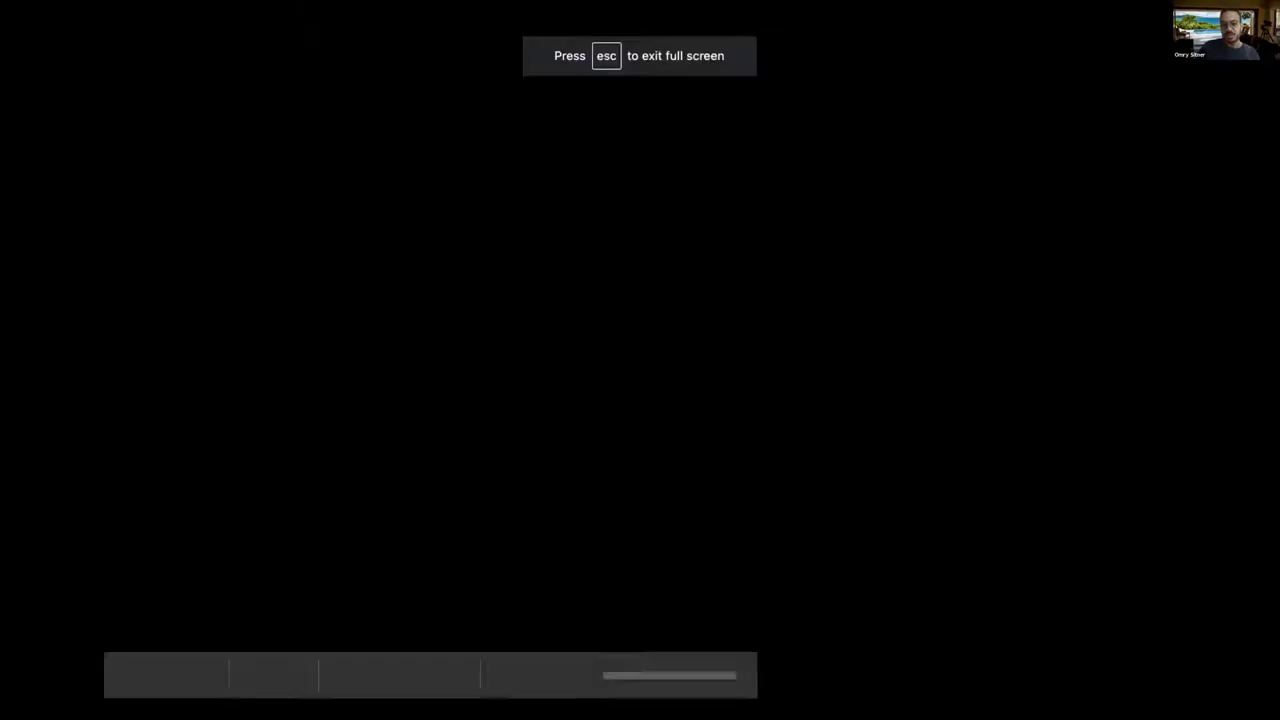